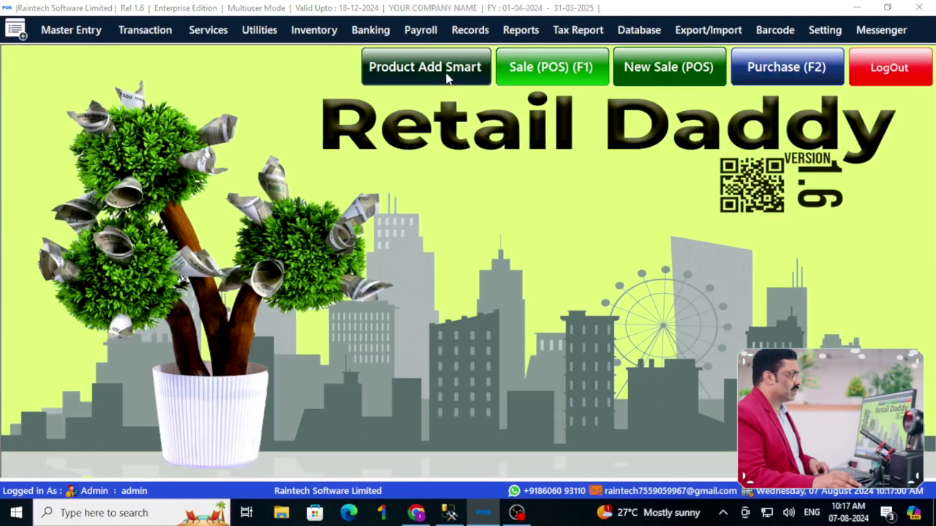
- Look at the product list and the purchase entry screen from the home screen
{"action": "left_click", "coordinate": [447, 76]}
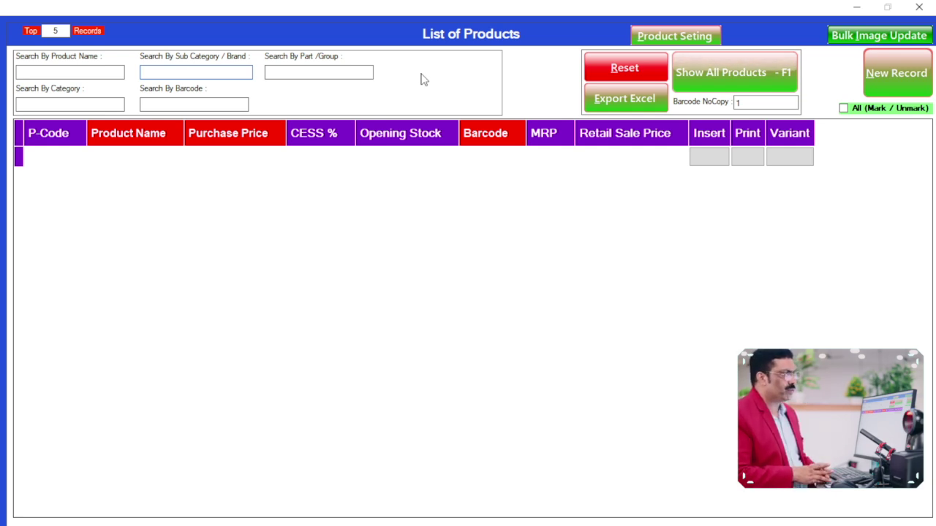
{"action": "left_click", "coordinate": [919, 7]}
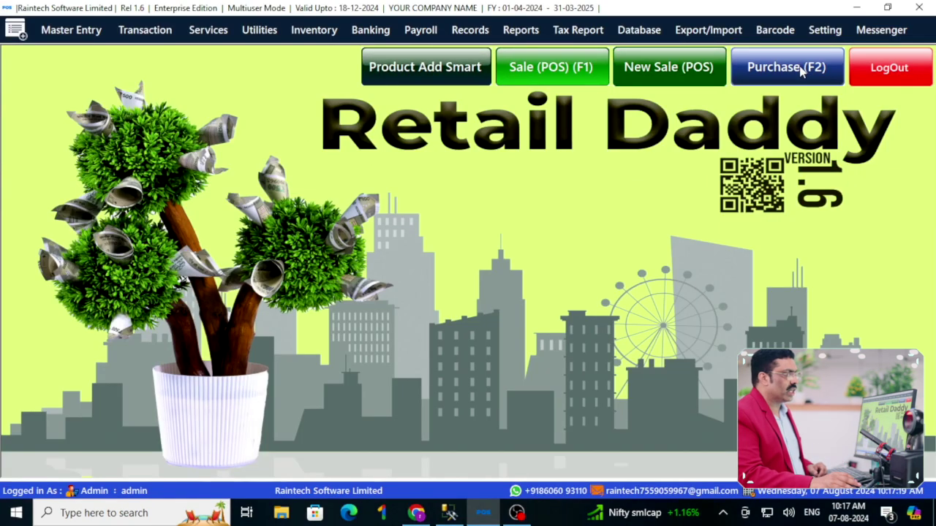
{"action": "left_click", "coordinate": [803, 68]}
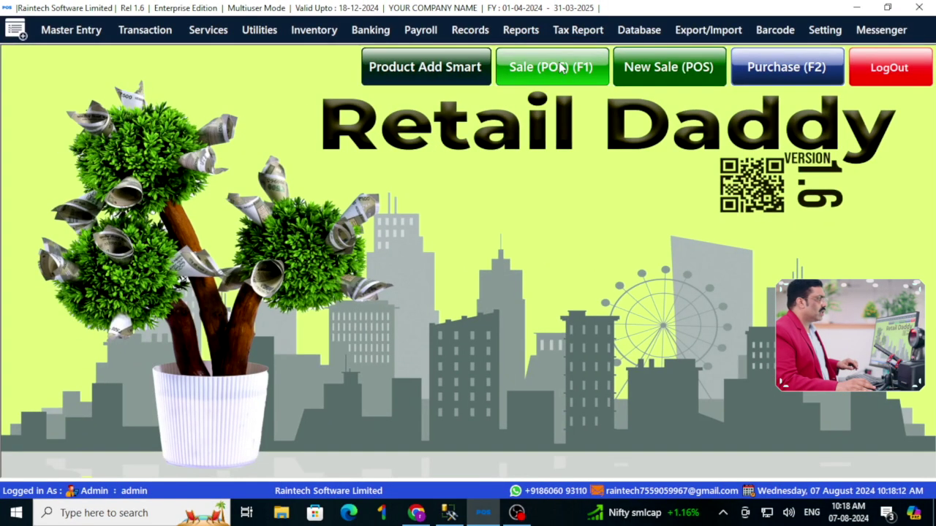
- Open the POS sale's bill design settings and show the 3-inch bill styles
{"action": "left_click", "coordinate": [554, 68]}
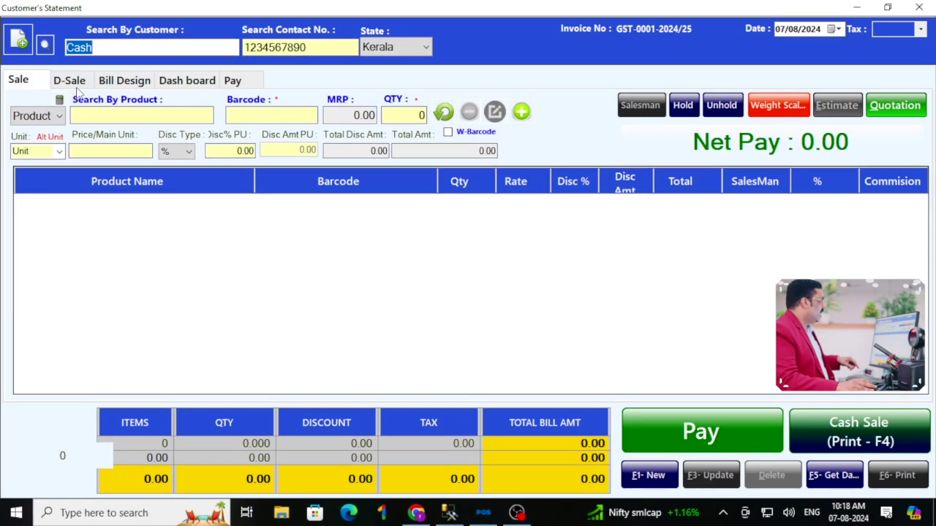
{"action": "left_click", "coordinate": [71, 84]}
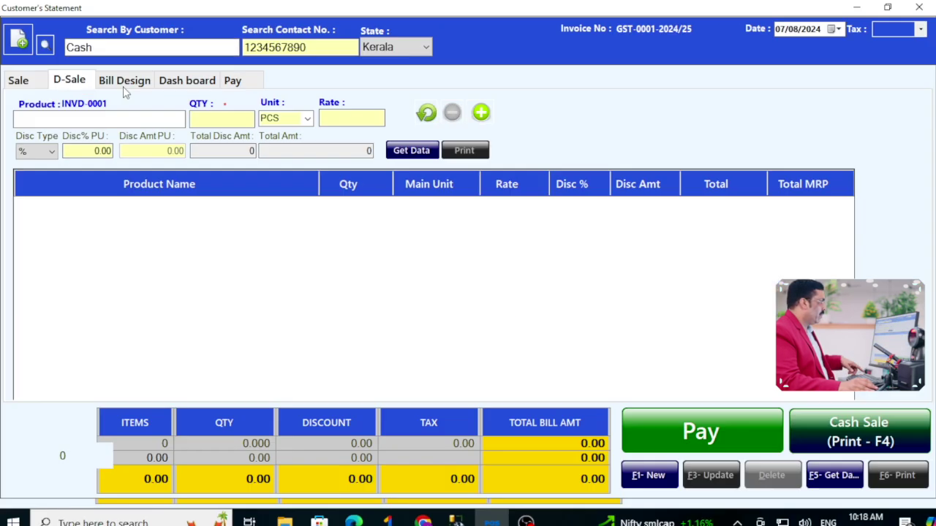
{"action": "left_click", "coordinate": [124, 82]}
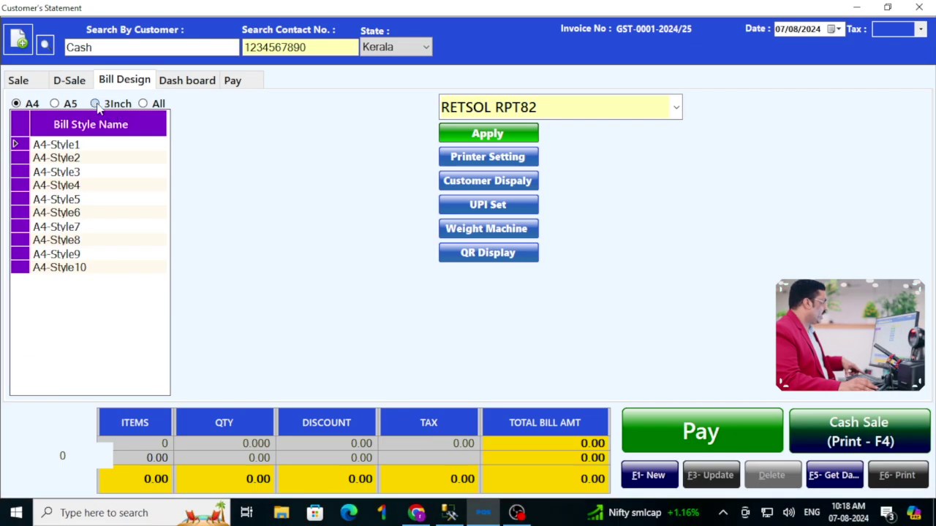
{"action": "left_click", "coordinate": [96, 104]}
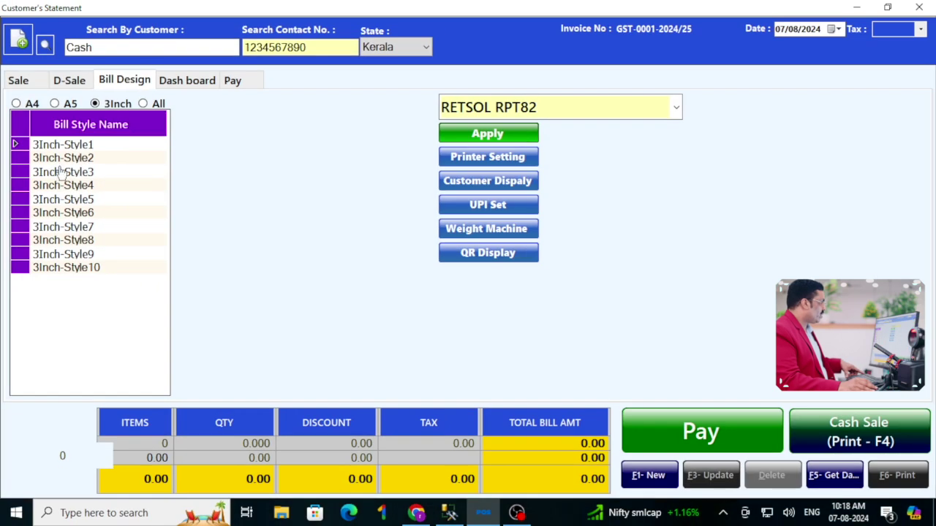
- Preview the 3-inch bill styles one after another, starting with 3Inch-Style1
{"action": "left_click", "coordinate": [57, 150]}
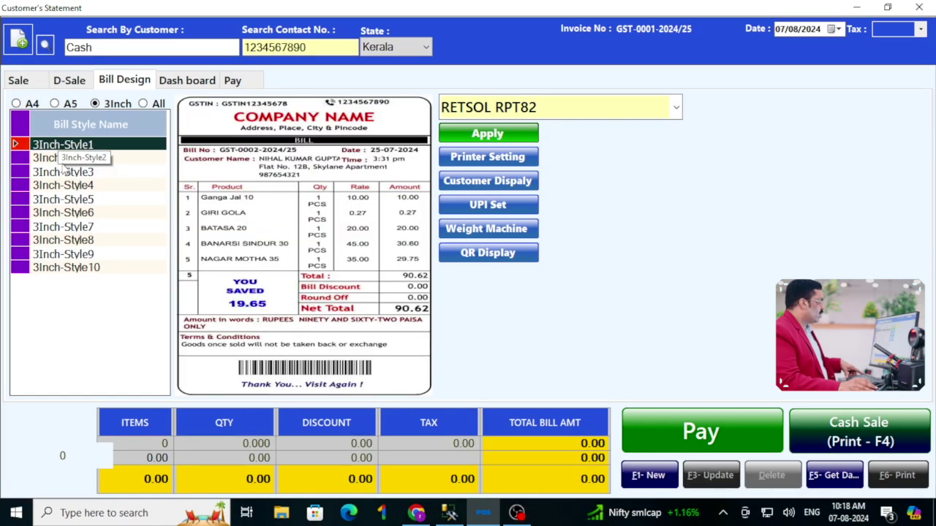
{"action": "left_click", "coordinate": [63, 157]}
{"action": "left_click", "coordinate": [63, 172]}
{"action": "left_click", "coordinate": [64, 185]}
{"action": "left_click", "coordinate": [65, 199]}
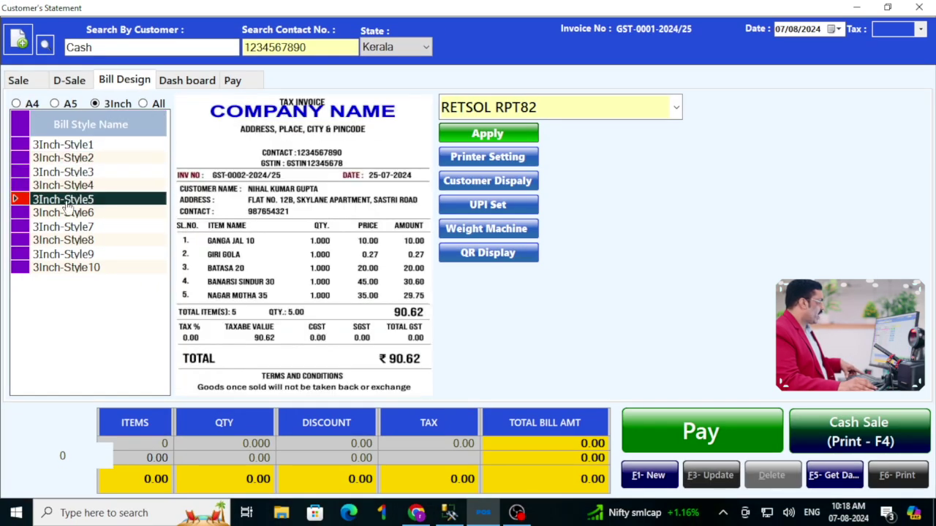
{"action": "key", "text": "Down"}
{"action": "key", "text": "Down"}
- Apply 3Inch-Style1 as the bill design and close the sale window
{"action": "left_click", "coordinate": [64, 149]}
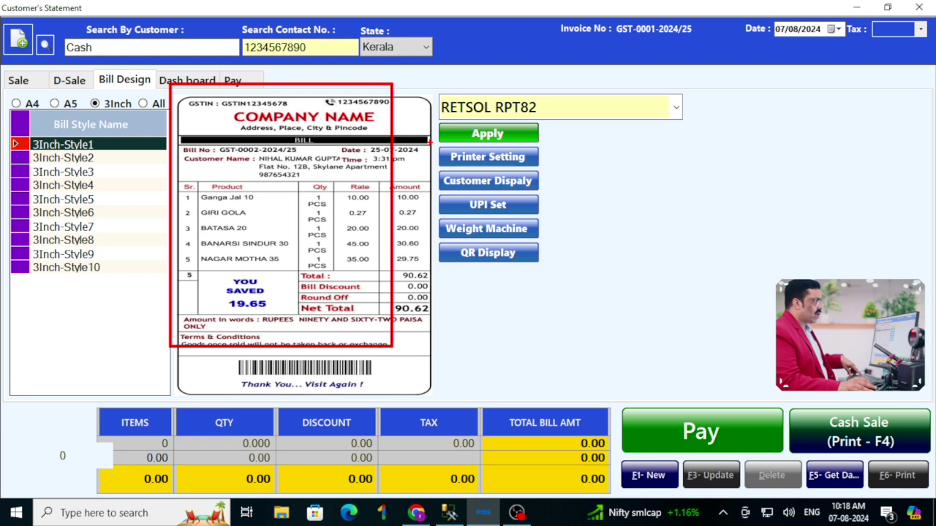
{"action": "left_click", "coordinate": [490, 136]}
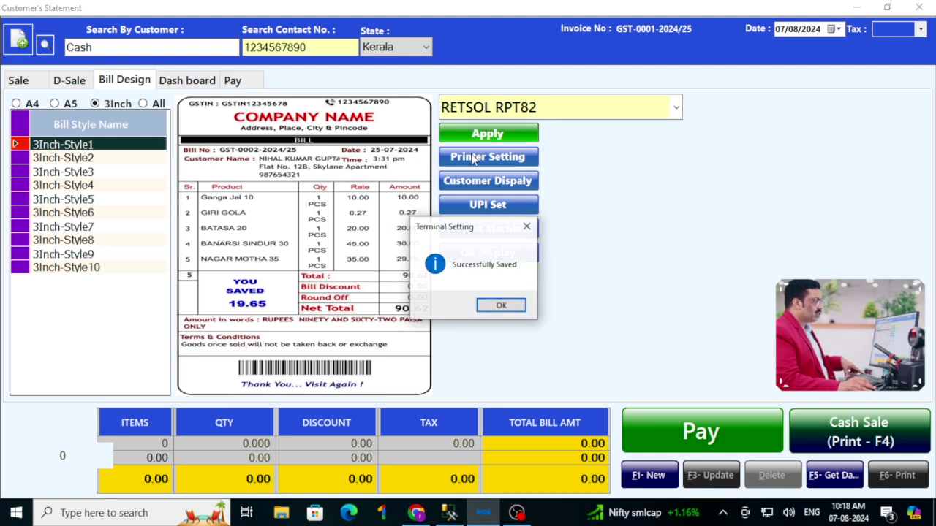
{"action": "left_click", "coordinate": [500, 304]}
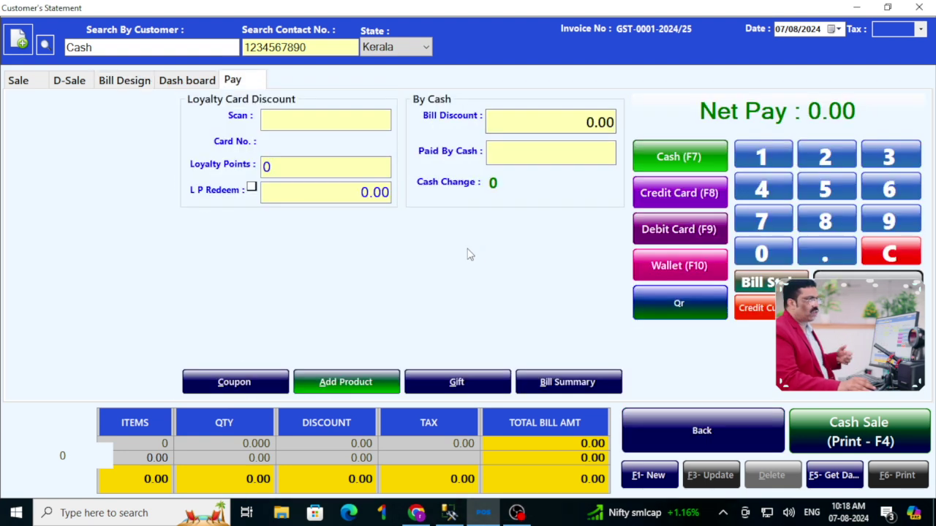
{"action": "left_click", "coordinate": [920, 7]}
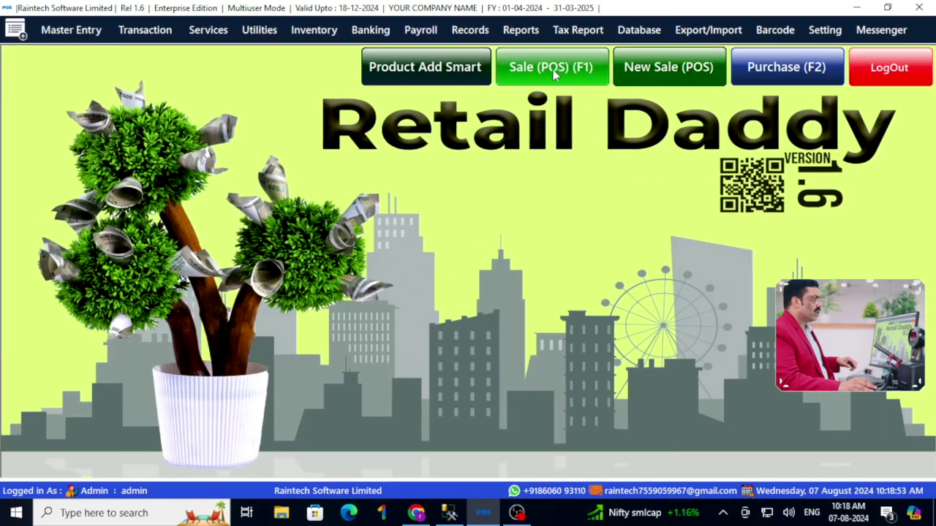
- Open a new POS sale and add mango as a D-Sale item with quantity 2 and rate 10
{"action": "left_click", "coordinate": [553, 67]}
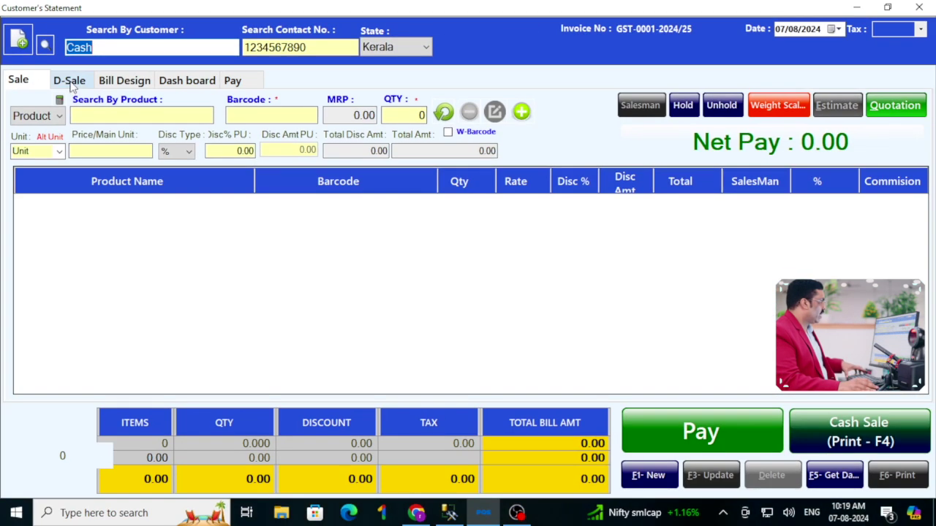
{"action": "left_click", "coordinate": [144, 129]}
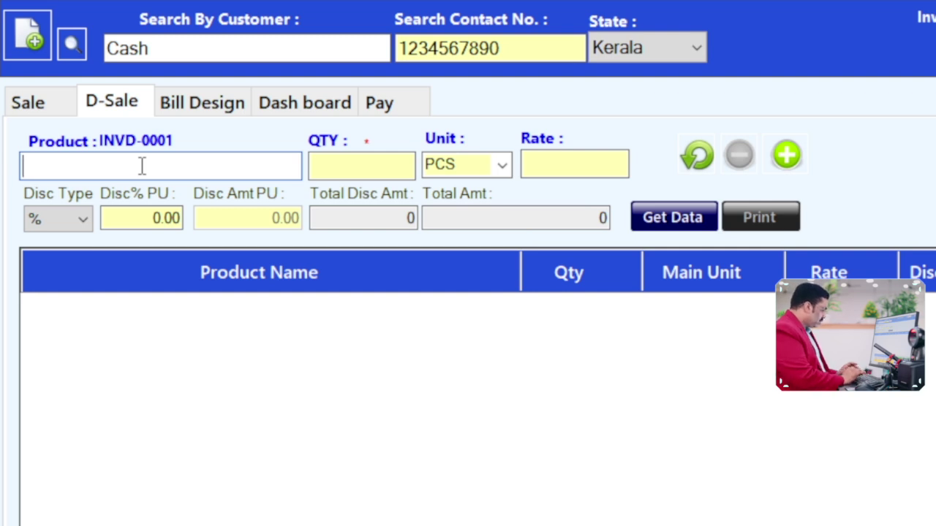
{"action": "type", "text": "mango"}
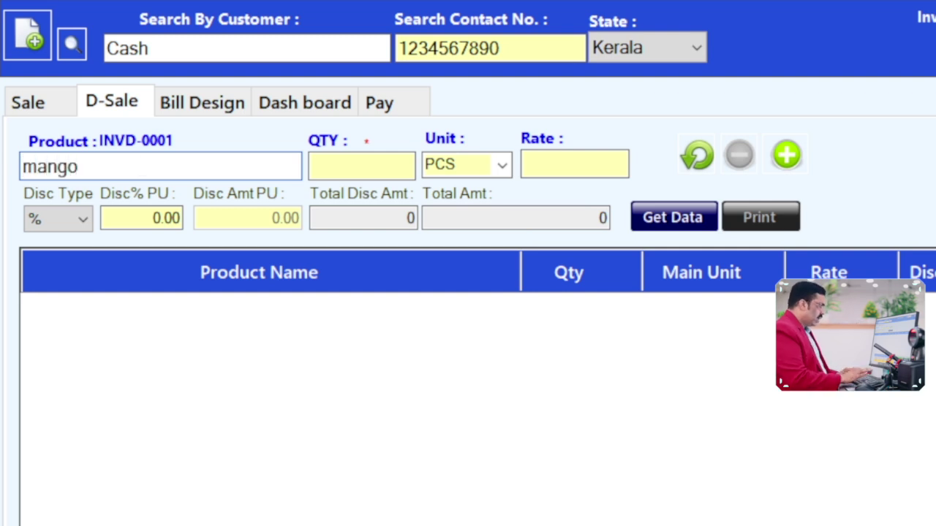
{"action": "left_click", "coordinate": [361, 166]}
{"action": "type", "text": "2"}
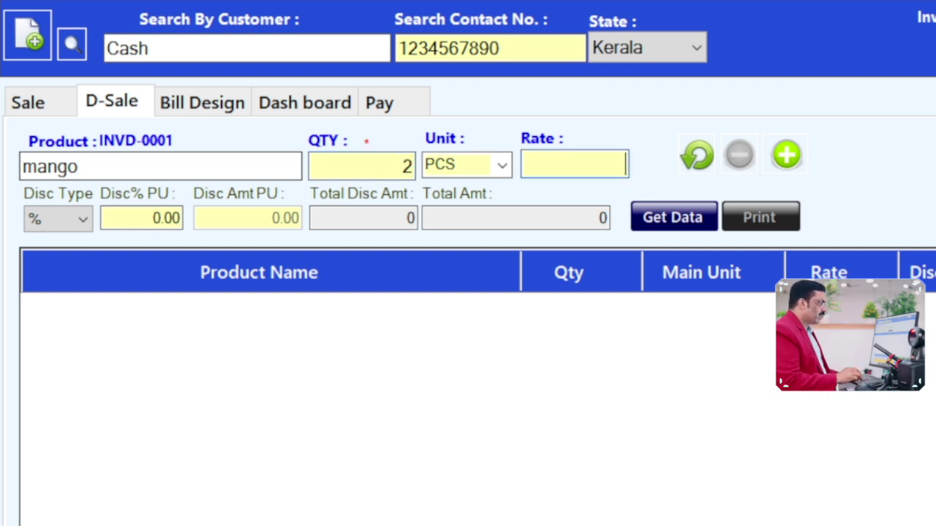
{"action": "type", "text": "10"}
{"action": "key", "text": "Return"}
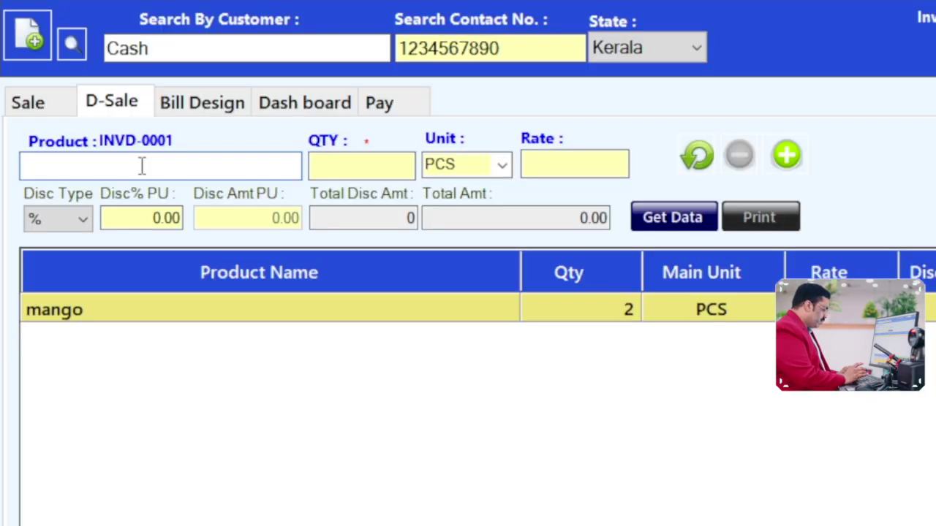
- Add computer mouse to the D-Sale bill with quantity 1 and rate 250
{"action": "type", "text": "c"}
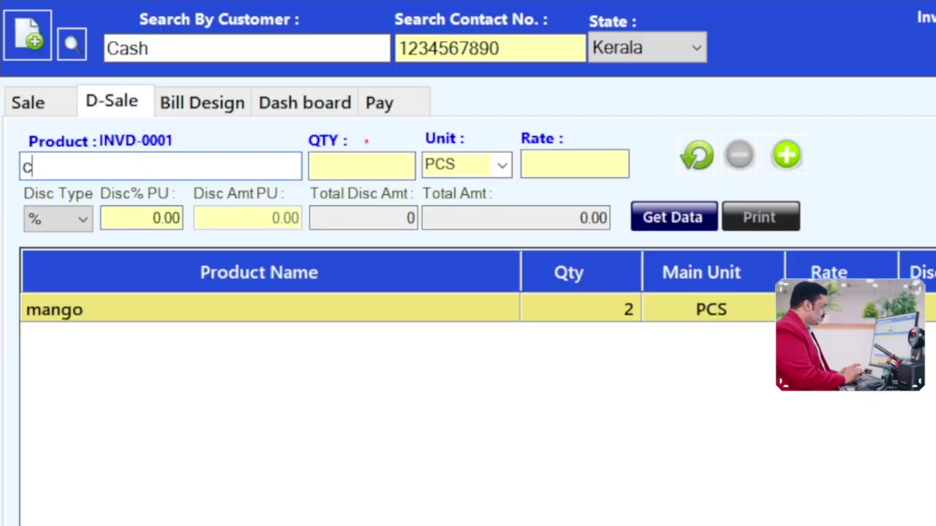
{"action": "type", "text": "omputer mouse"}
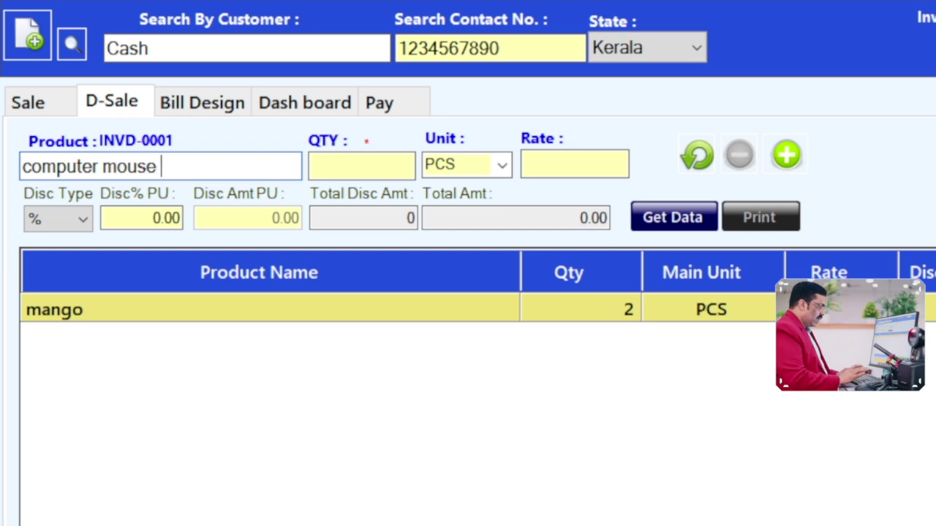
{"action": "key", "text": "Return"}
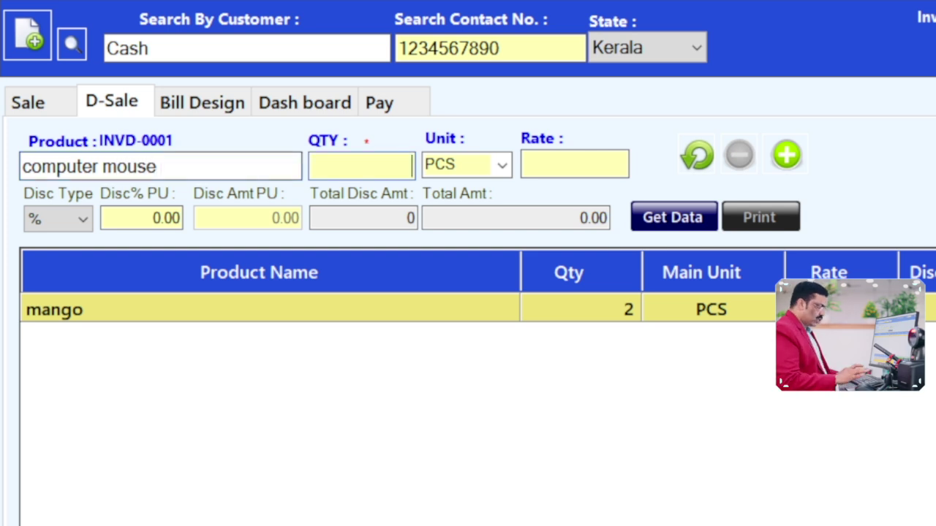
{"action": "type", "text": "1"}
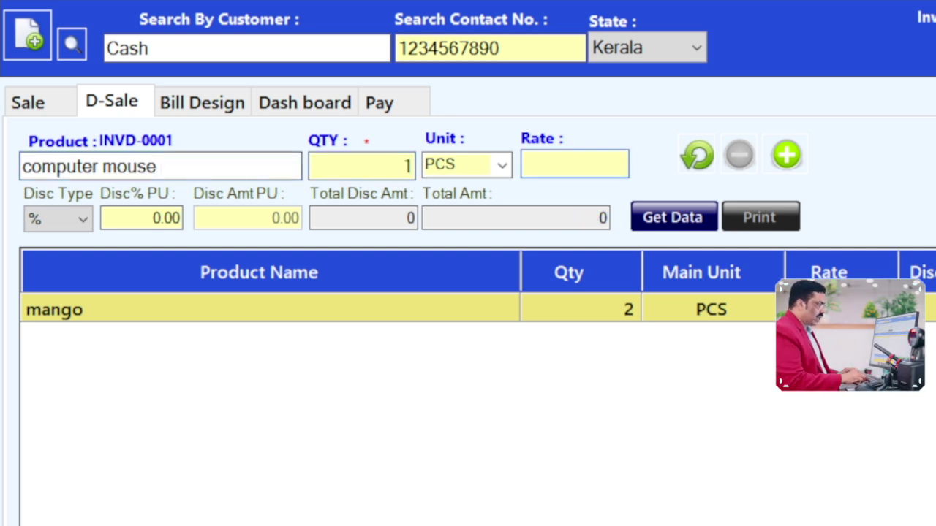
{"action": "type", "text": "250"}
{"action": "key", "text": "Return"}
{"action": "key", "text": "Return"}
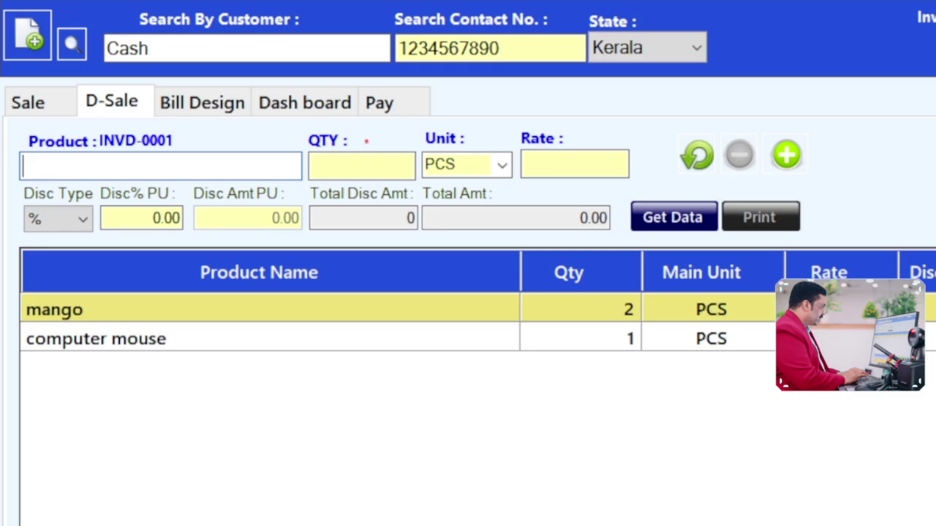
{"action": "type", "text": "t shi"}
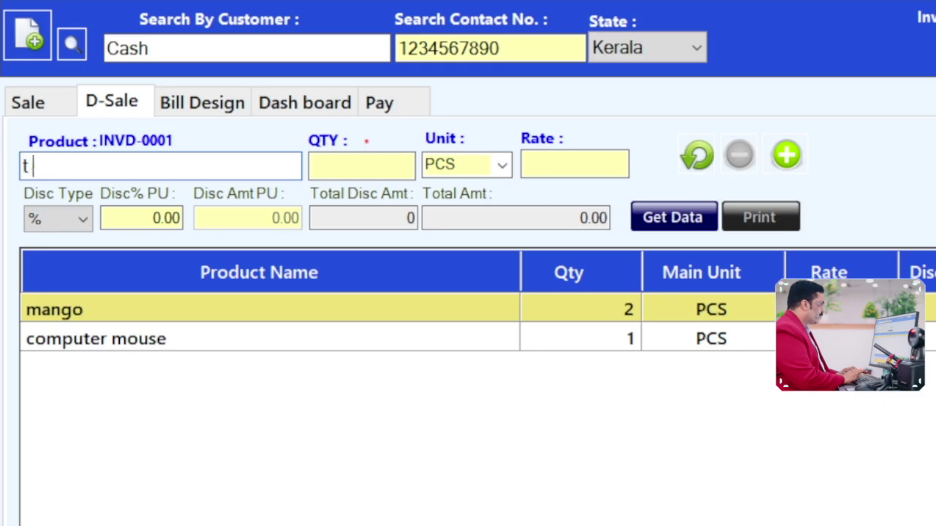
{"action": "key", "text": "BackSpace"}
{"action": "key", "text": "BackSpace"}
{"action": "key", "text": "BackSpace"}
{"action": "key", "text": "BackSpace"}
{"action": "key", "text": "BackSpace"}
- Add T shirt to the D-Sale bill with quantity 2 and rate 270
{"action": "type", "text": "T"}
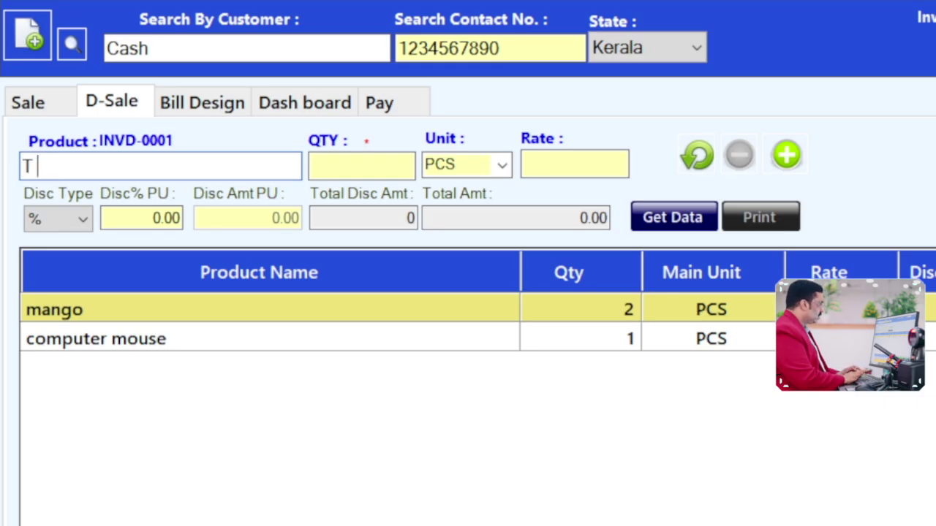
{"action": "type", "text": " shirt"}
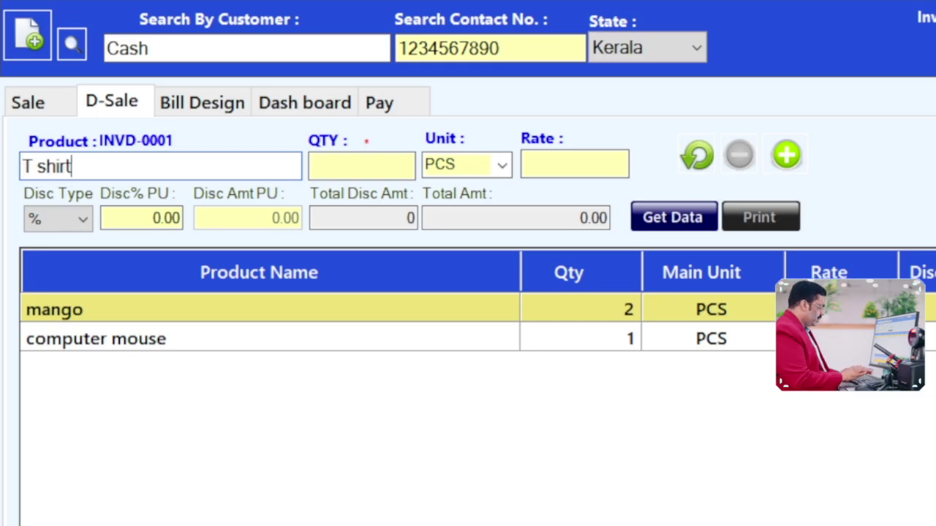
{"action": "left_click", "coordinate": [362, 166]}
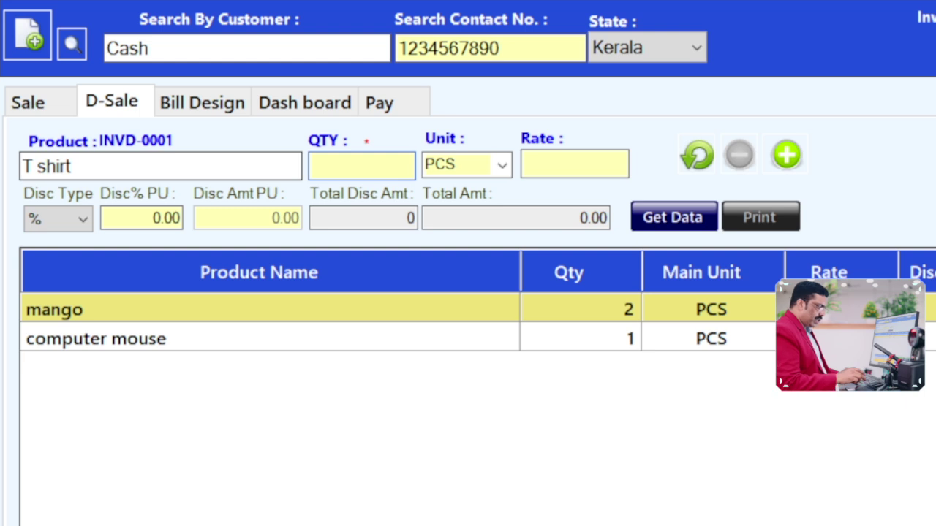
{"action": "type", "text": "2"}
{"action": "key", "text": "Return"}
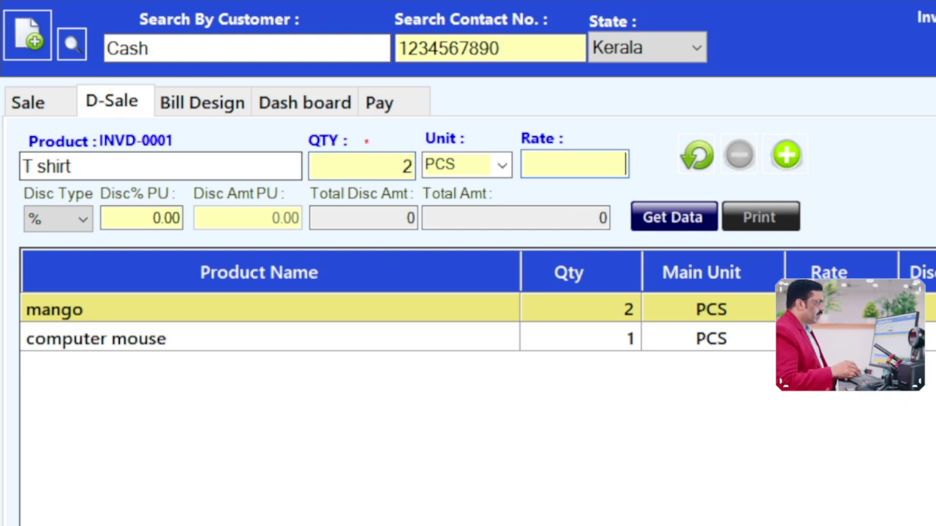
{"action": "type", "text": "2"}
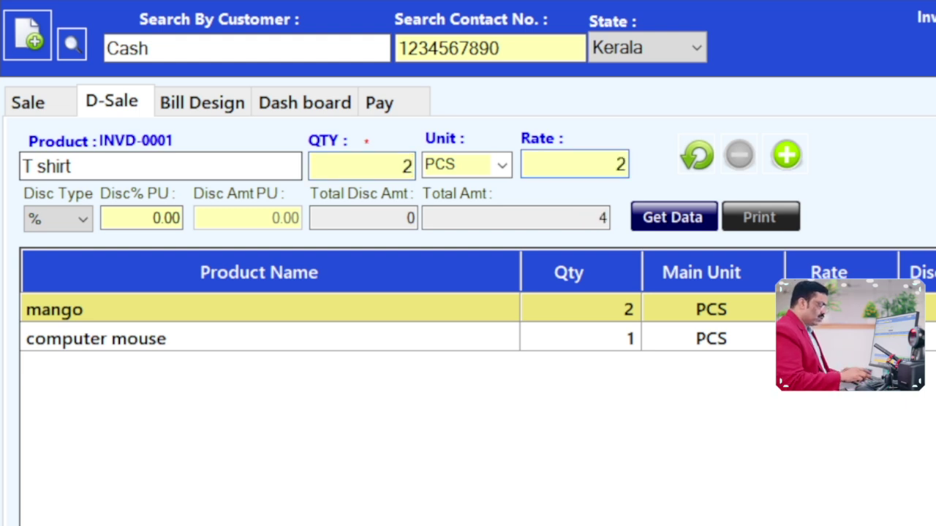
{"action": "type", "text": "70"}
{"action": "key", "text": "Return"}
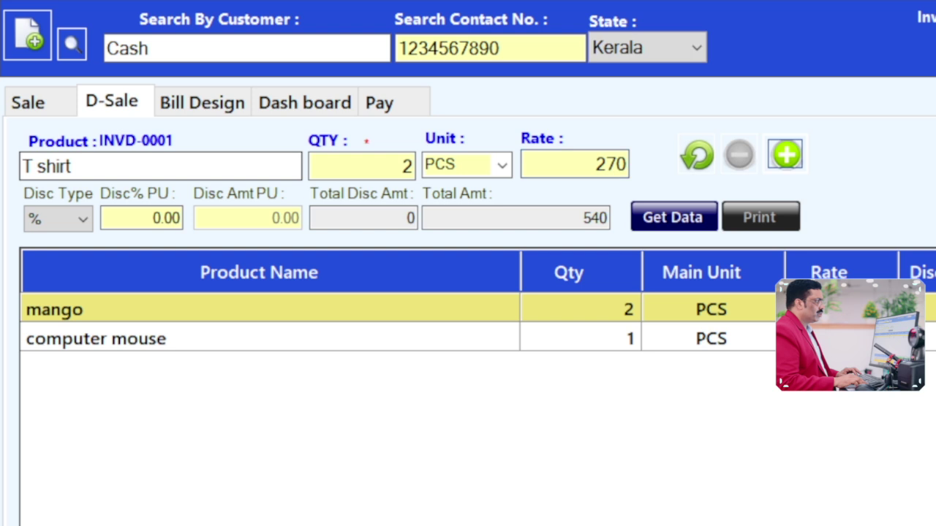
{"action": "key", "text": "Return"}
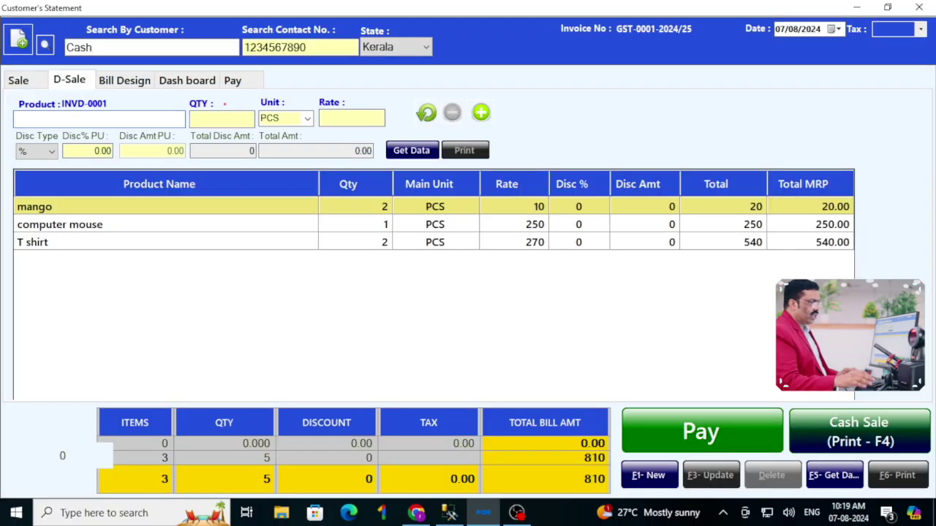